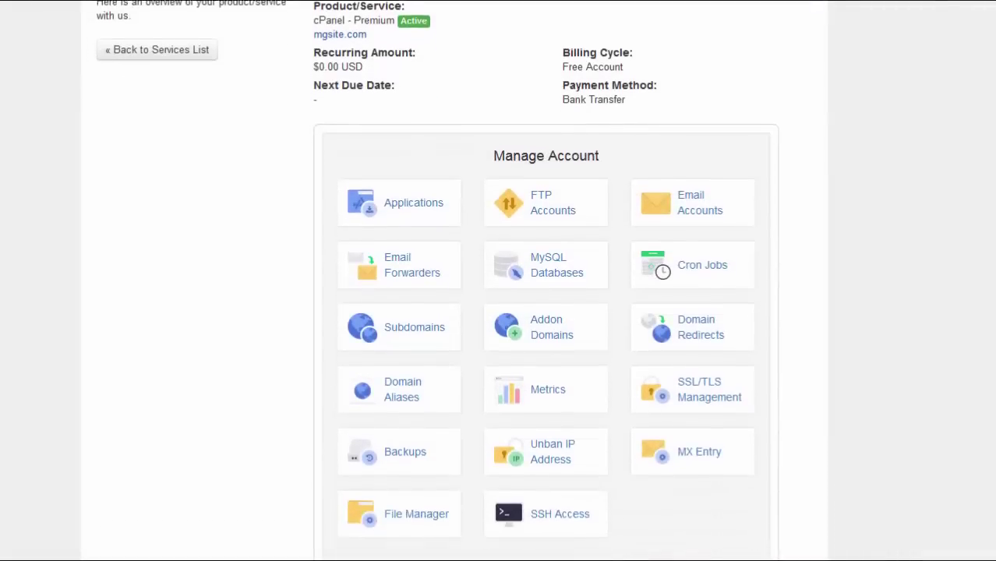
scroll(499, 281, "down", 3)
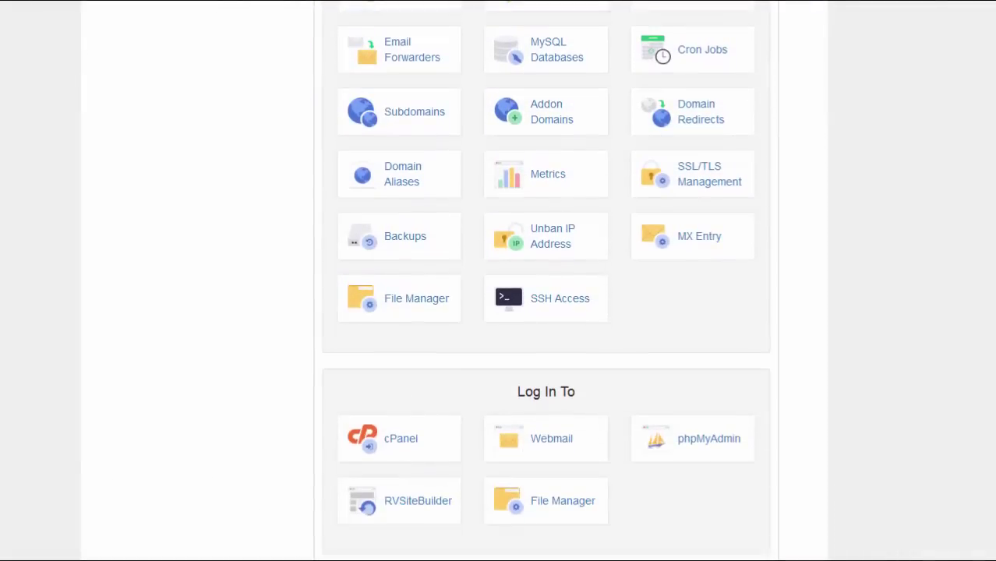
Scroll the mgsite.com cPanel Premium service page to locate the Manage Account tools
scroll(546, 281, "up", 1)
Add subdomain 'Clients' with document root public_html/Clients on the Subdomains page
left_click(427, 196)
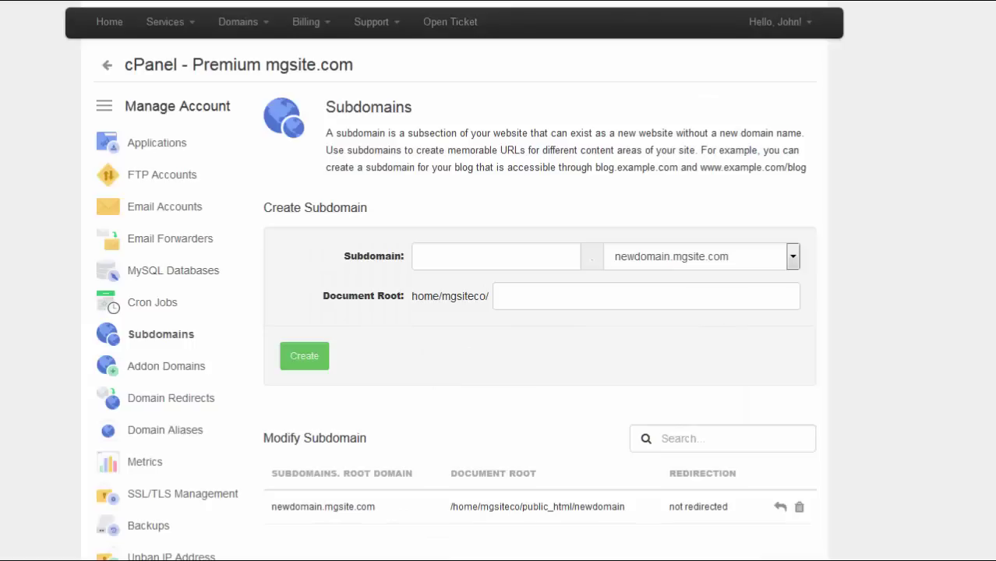
left_click(457, 262)
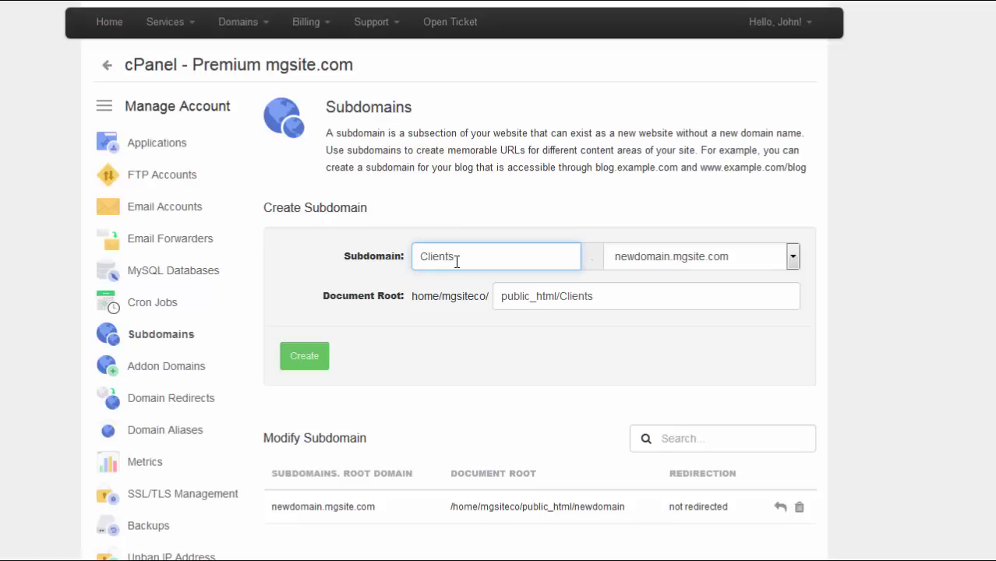
left_click(304, 357)
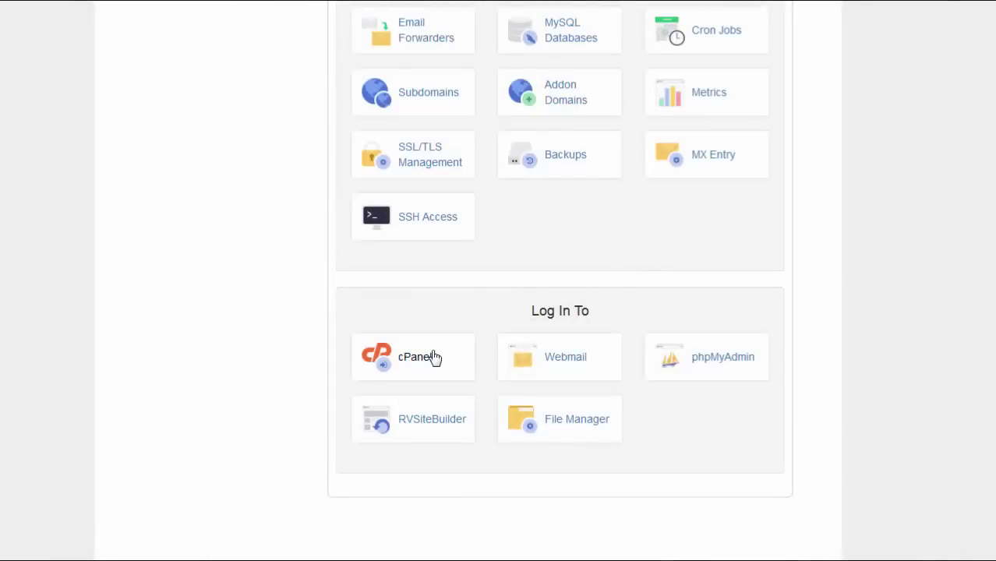
Log straight into cPanel, then directly into its File Manager
left_click(421, 357)
left_click(573, 424)
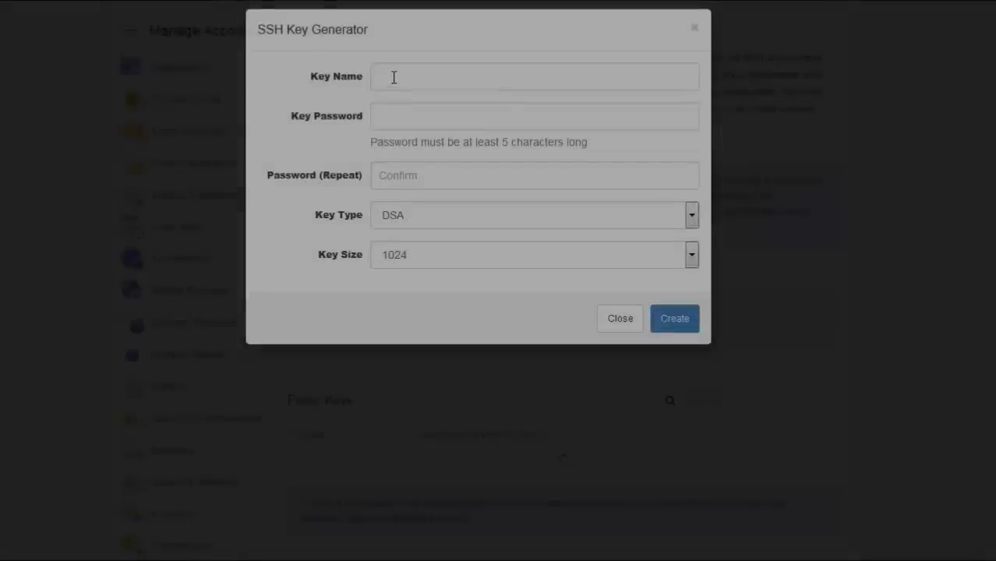
Enter 'Sap' for the new SSH key, then unban an IP address
type("Sap")
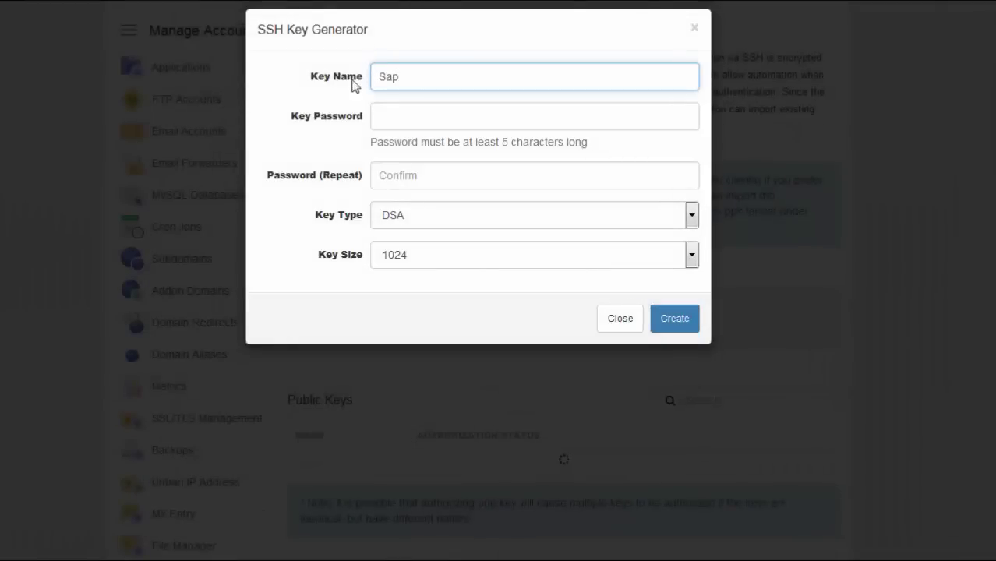
left_click(386, 115)
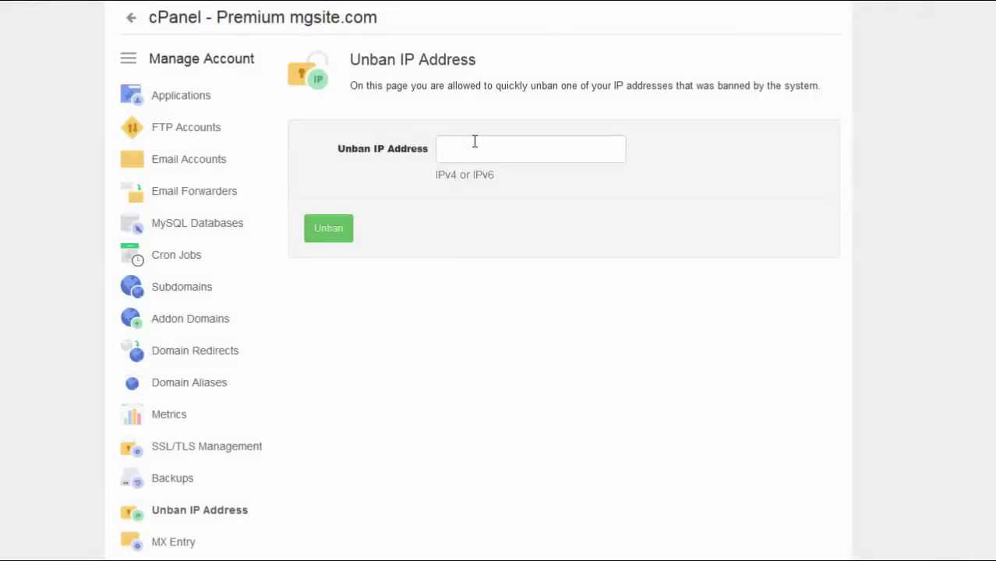
left_click(479, 141)
left_click(310, 233)
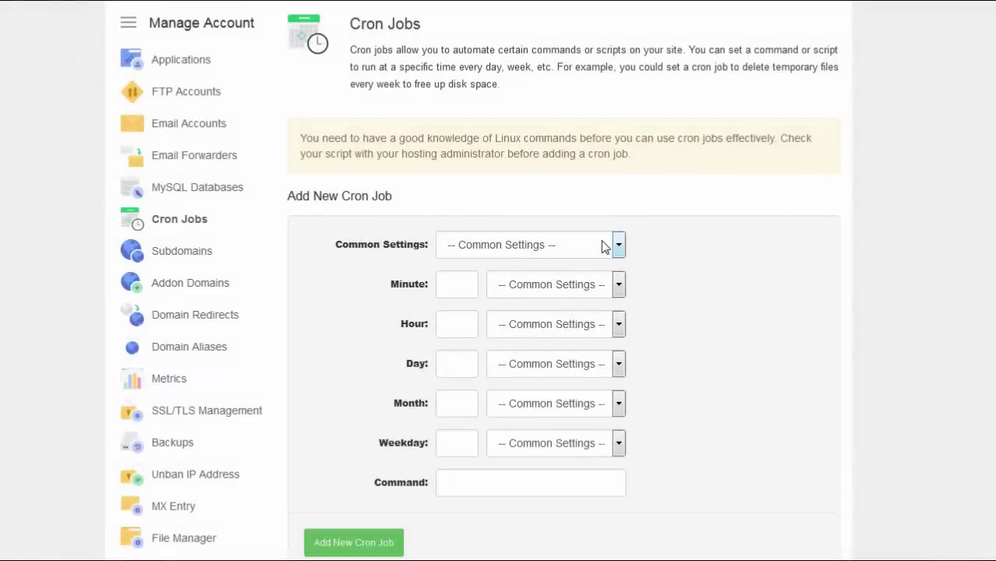
Check preset cron schedules, then fill FTP login 'Product' with a generated password
left_click(604, 246)
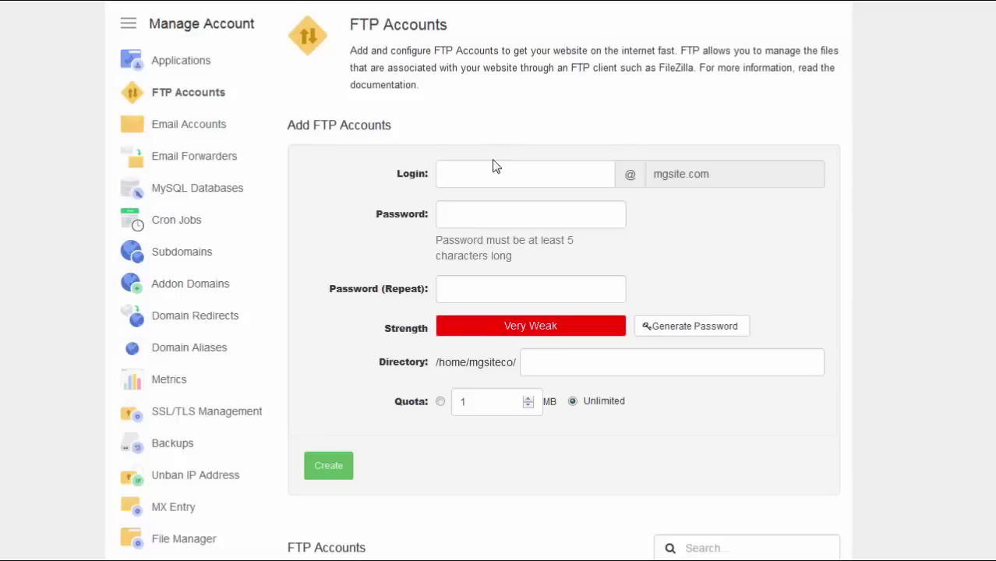
left_click(522, 176)
type("Product")
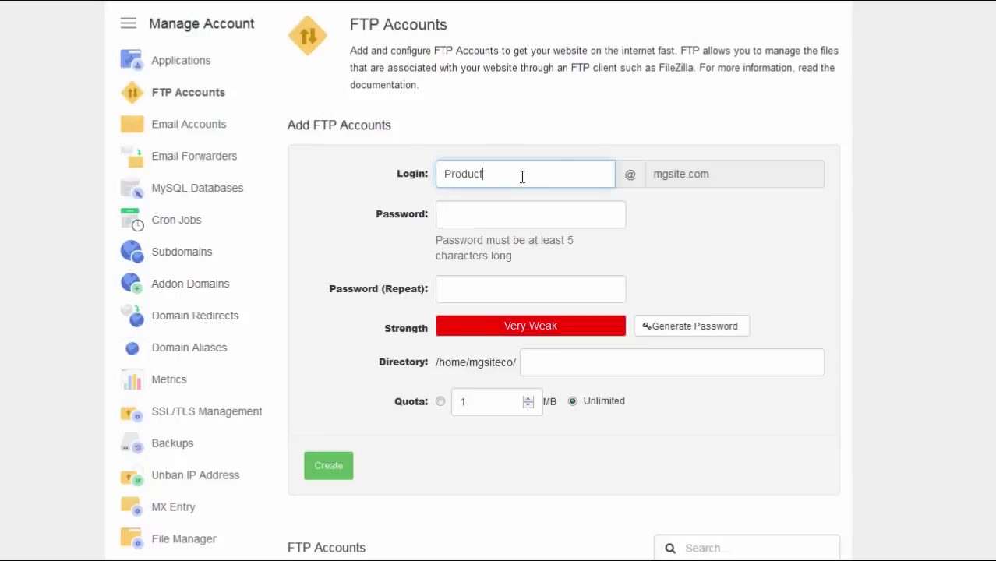
left_click(672, 327)
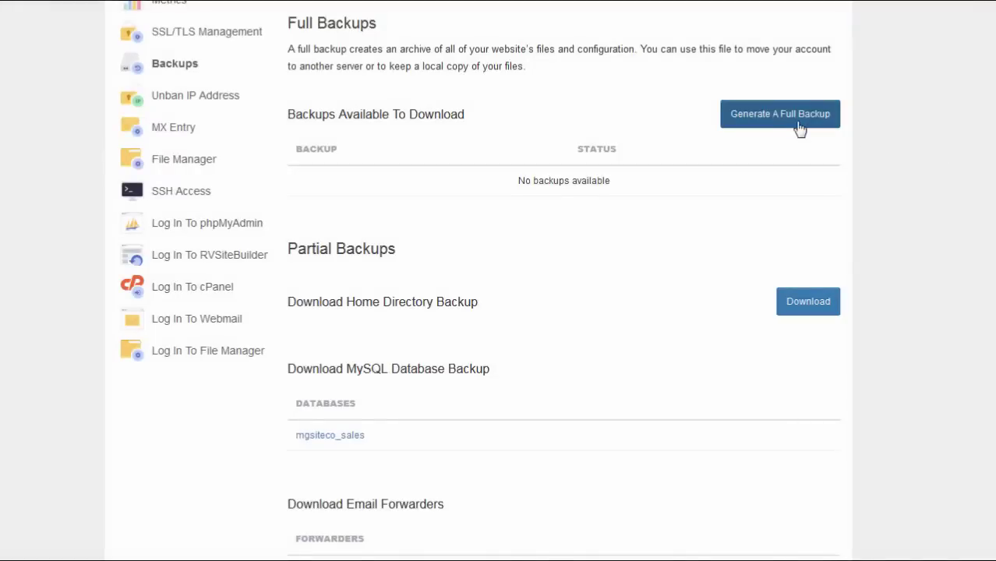
Start a full account backup with Remote FTP Server as its destination
left_click(799, 127)
left_click(831, 79)
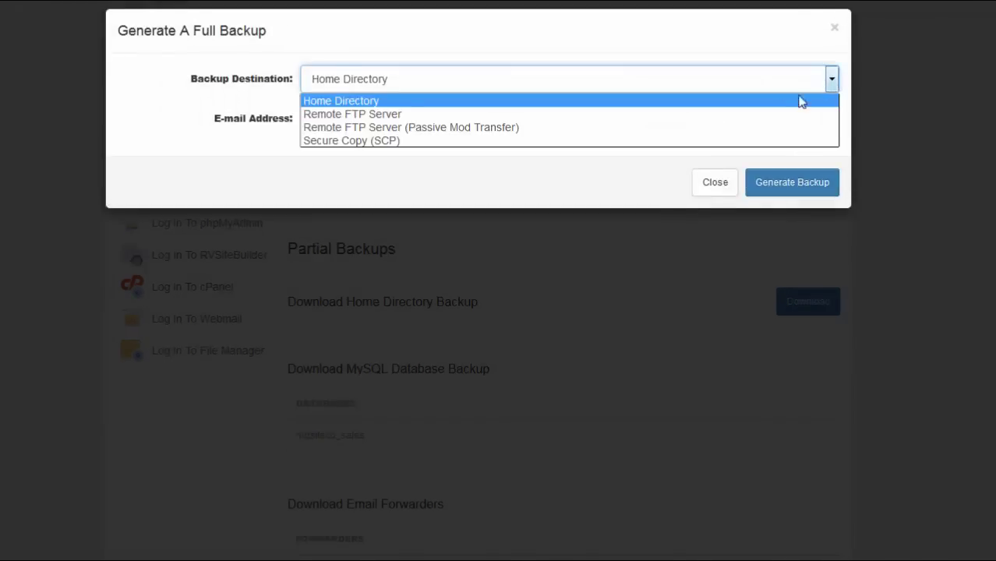
left_click(728, 116)
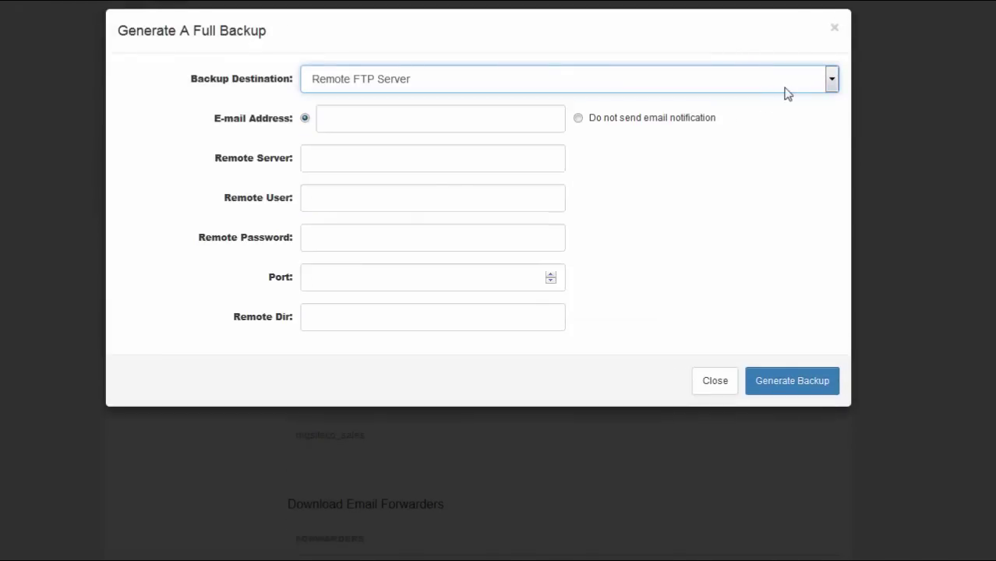
left_click(788, 91)
Enter 'admin' and generate a strong password for the Products addon domain
type("admin")
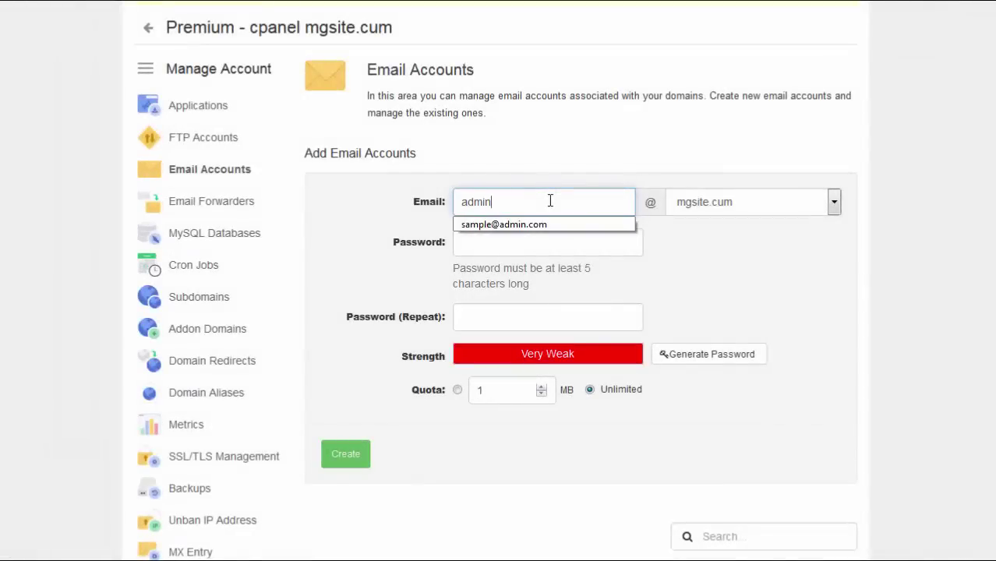
key("Tab")
key("Tab")
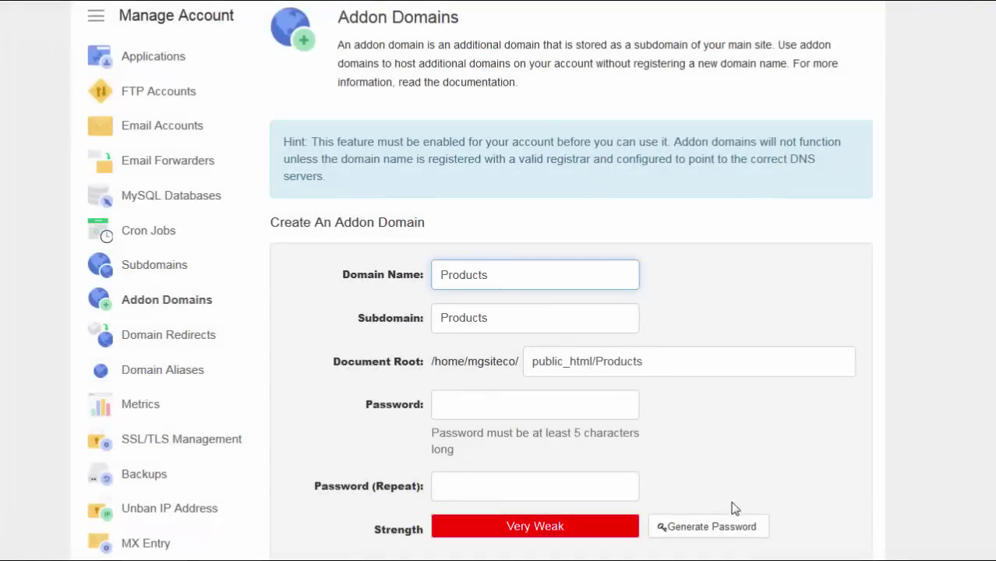
left_click(718, 529)
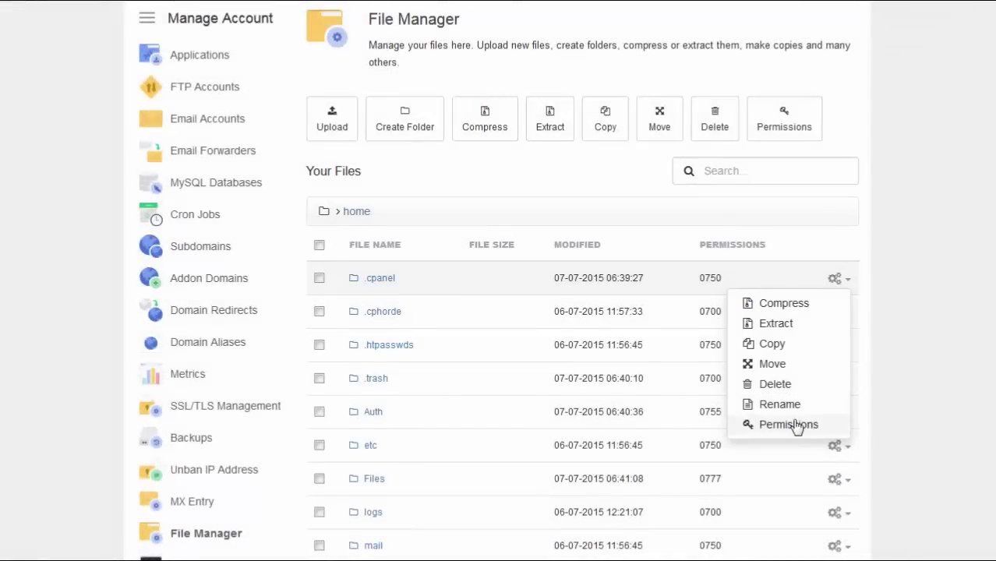
Apply 0777 permissions to .cpanel, compress it, and open then close the private key upload form
left_click(789, 425)
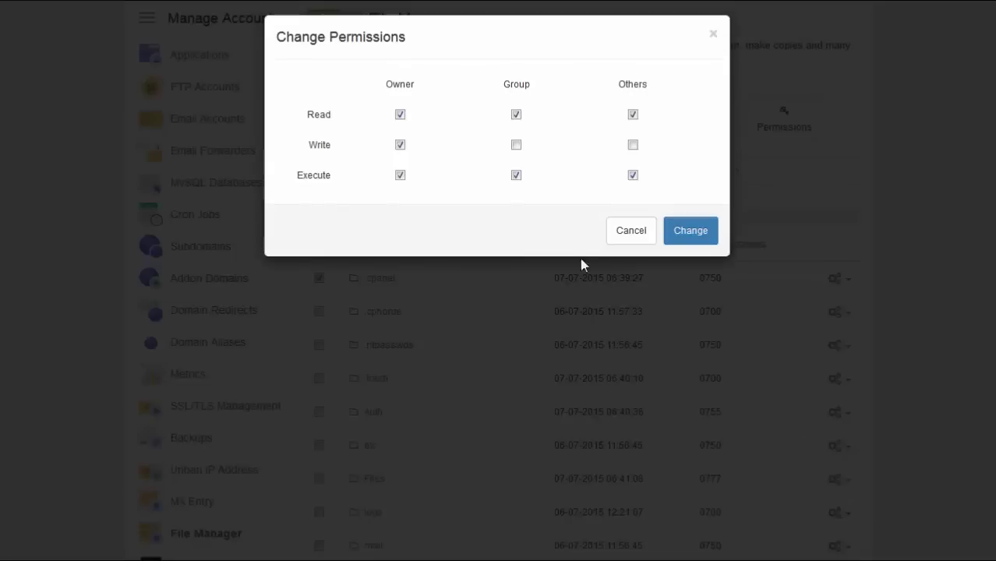
left_click(690, 237)
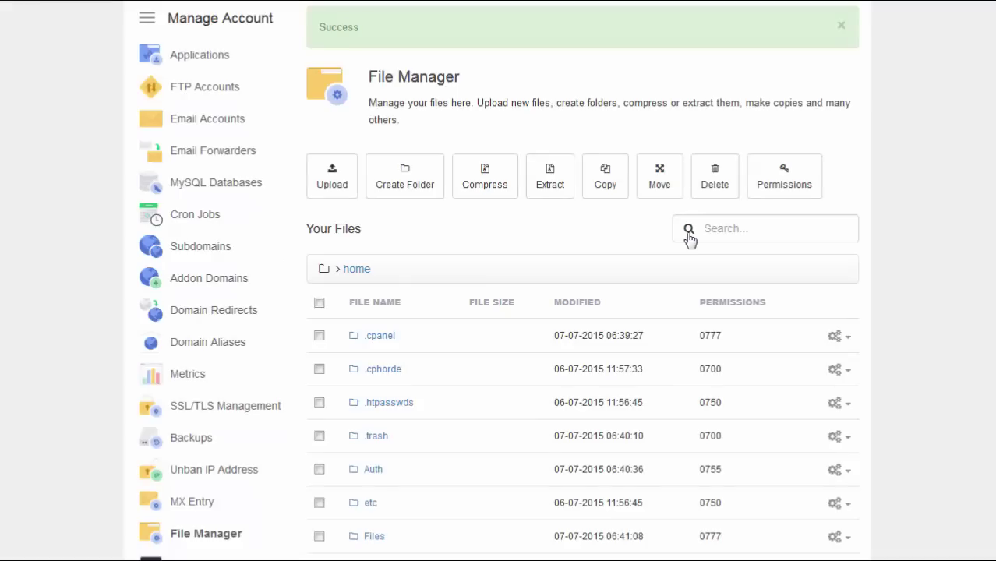
left_click(845, 341)
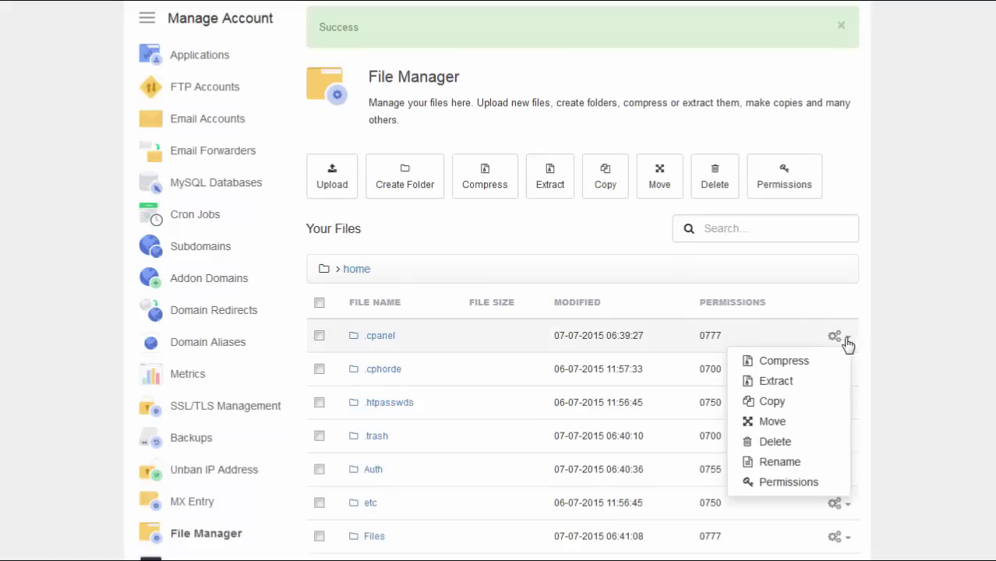
left_click(802, 362)
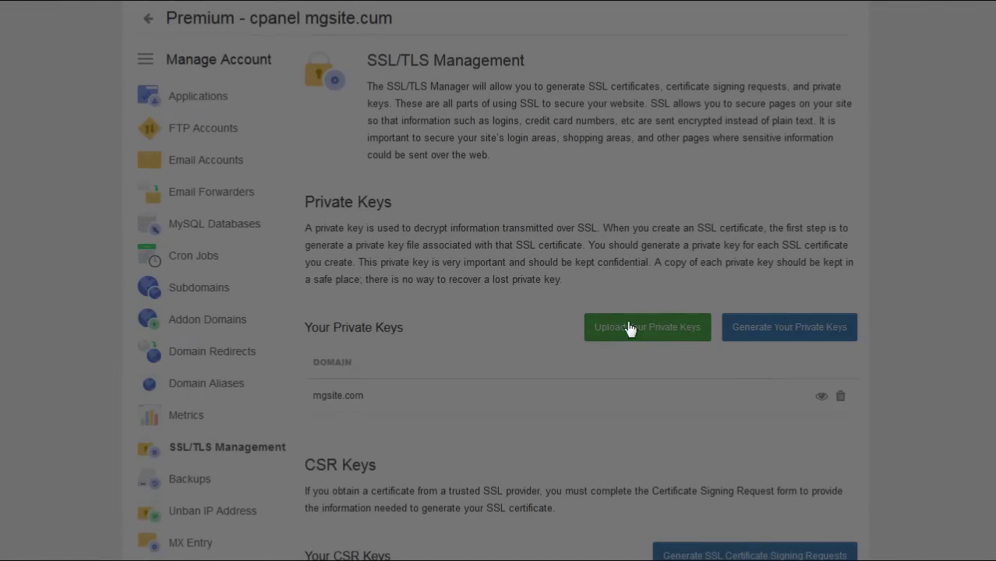
left_click(630, 328)
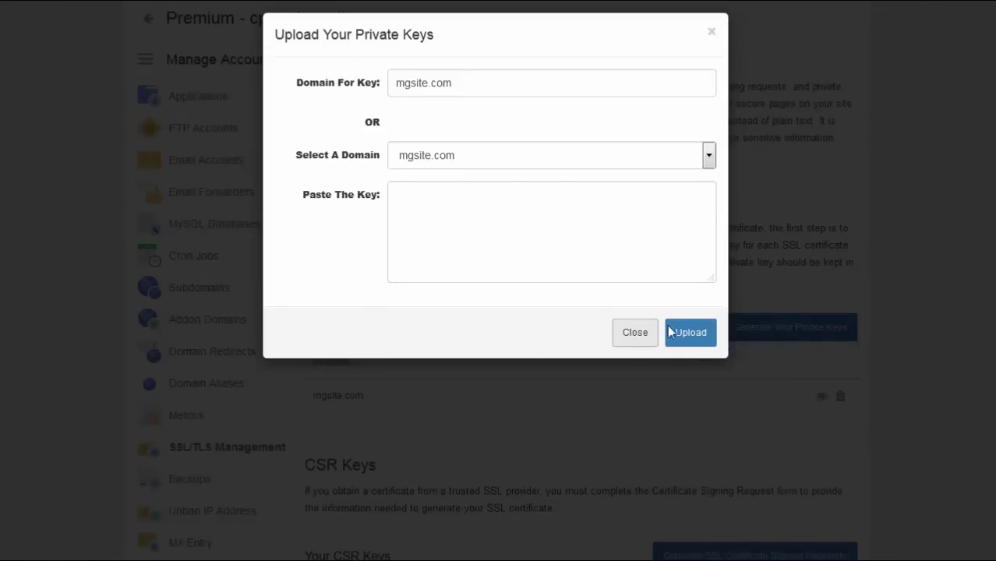
left_click(655, 337)
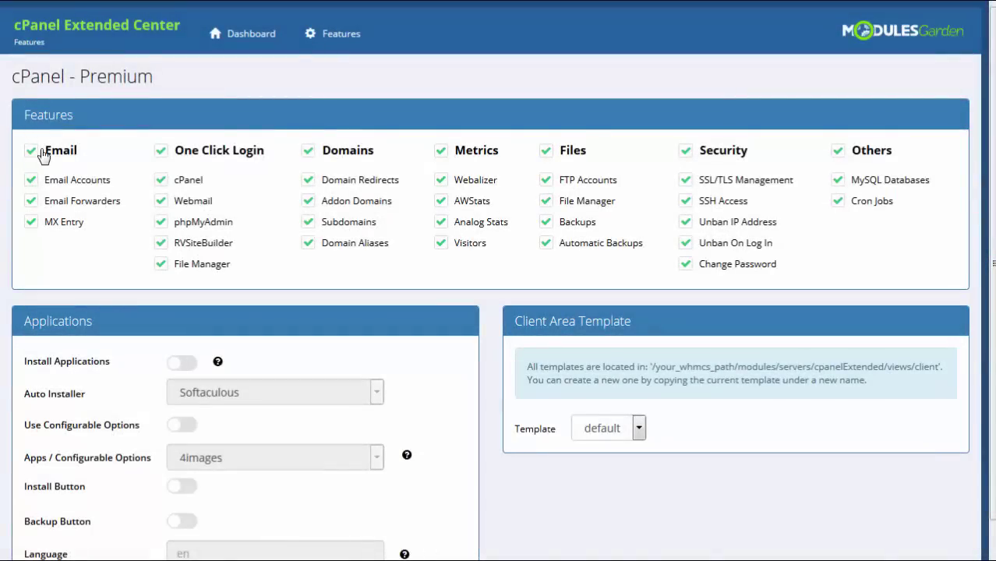
Turn off Email features and Automatic Backups, and toggle Email Forwarders for cPanel - Premium
left_click(42, 155)
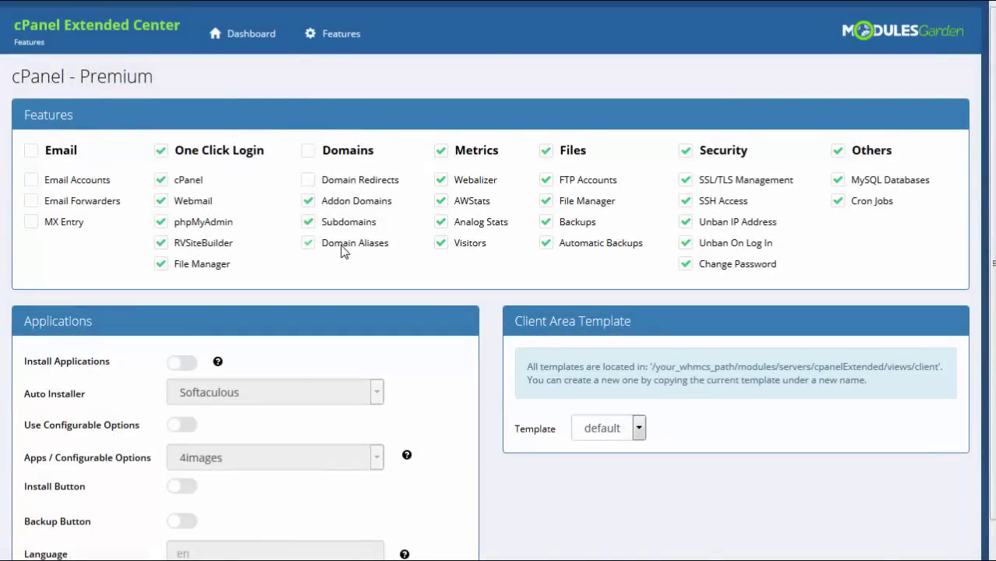
left_click(545, 244)
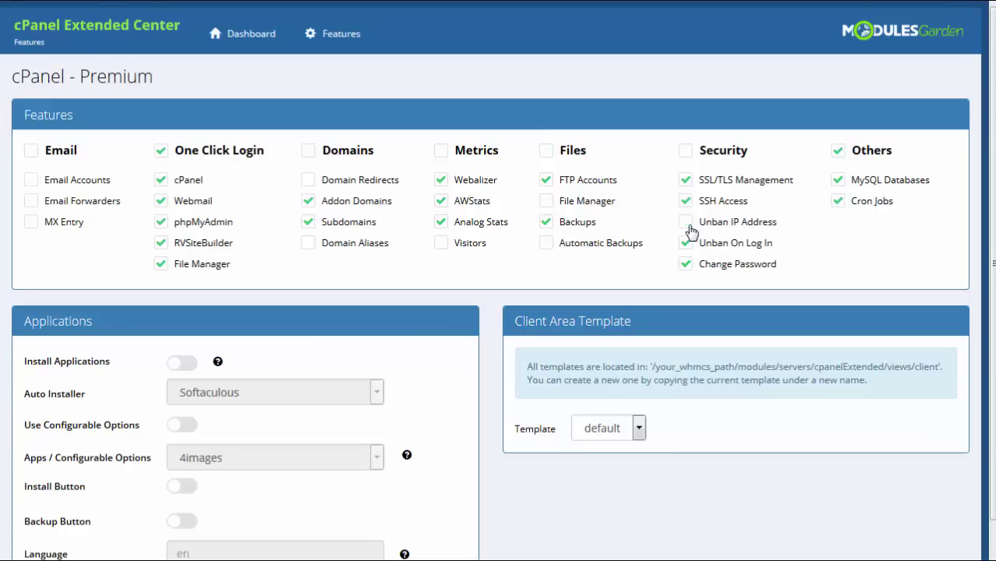
left_click(31, 200)
Enable Installatron with configurable options, Premium Applications and client install buttons, then save
left_click(188, 366)
left_click(264, 397)
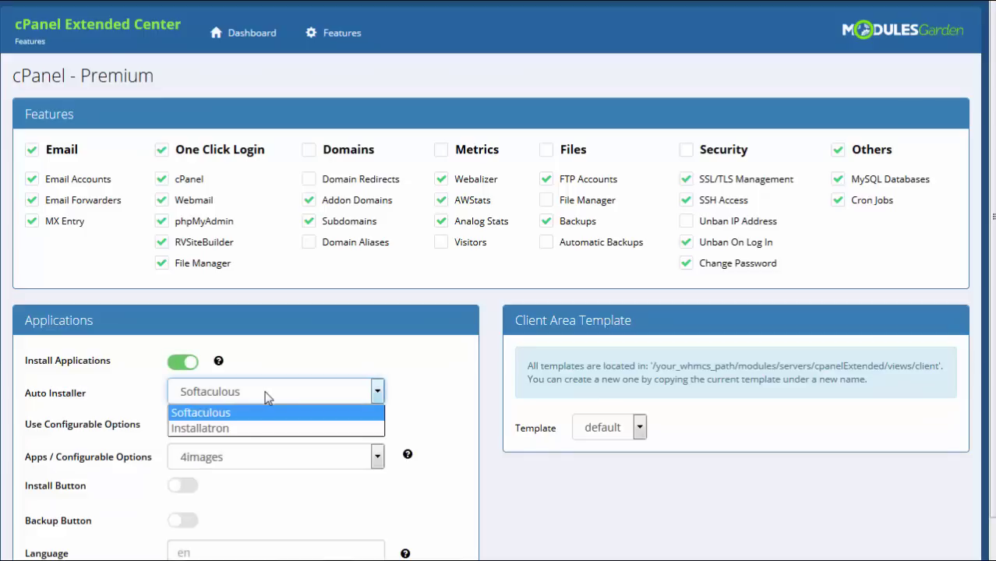
left_click(244, 430)
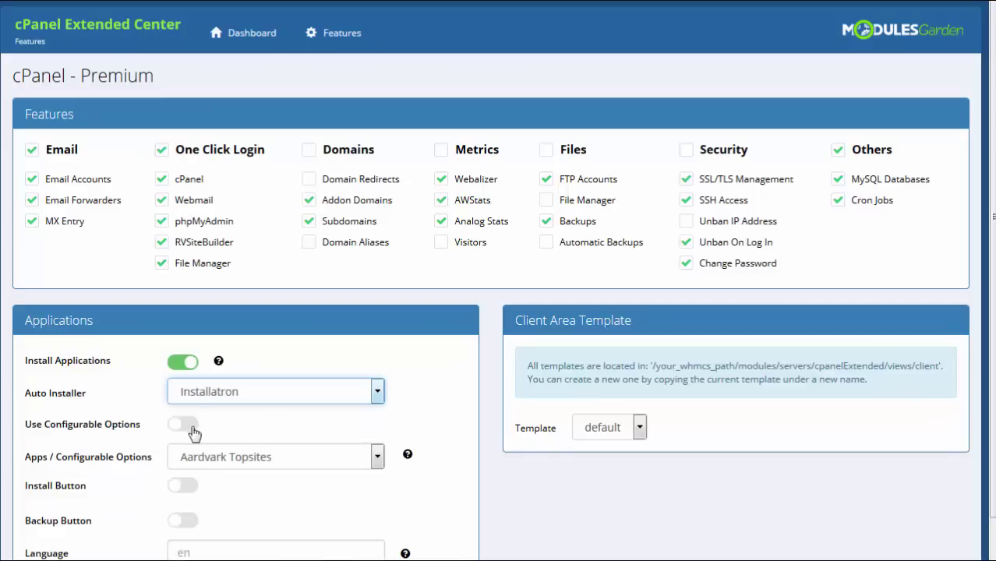
left_click(193, 431)
left_click(242, 457)
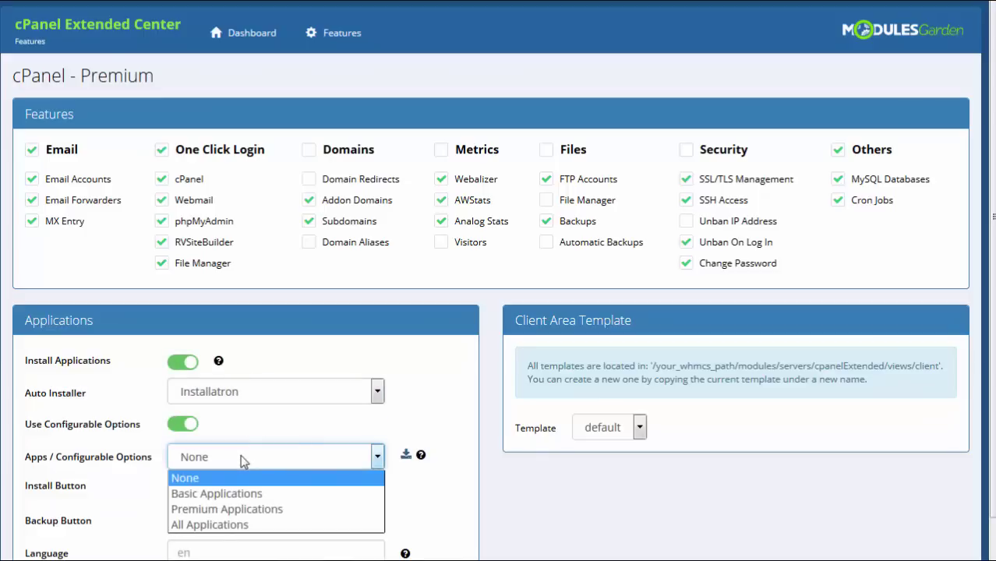
left_click(248, 510)
left_click(187, 487)
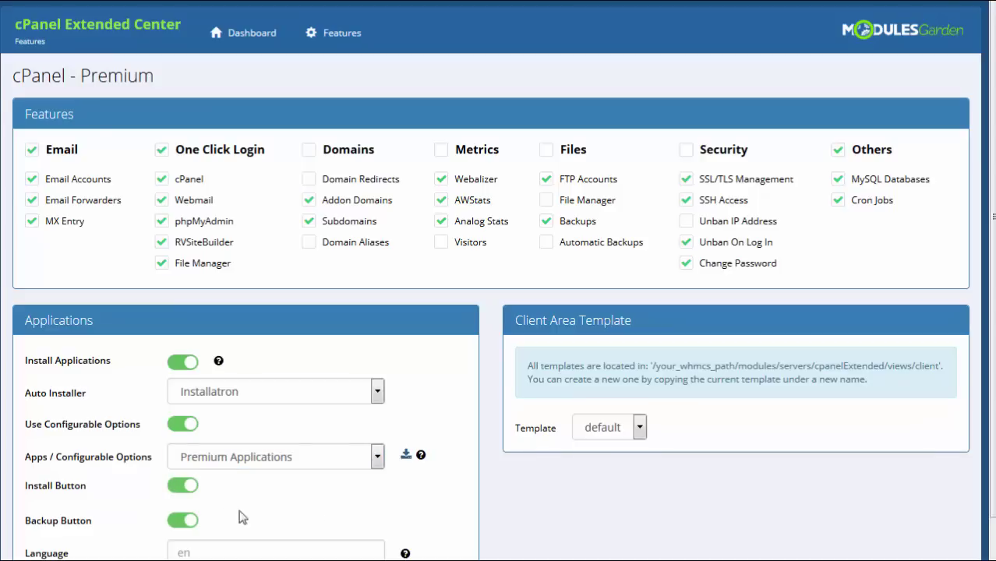
scroll(484, 510, "down", 1)
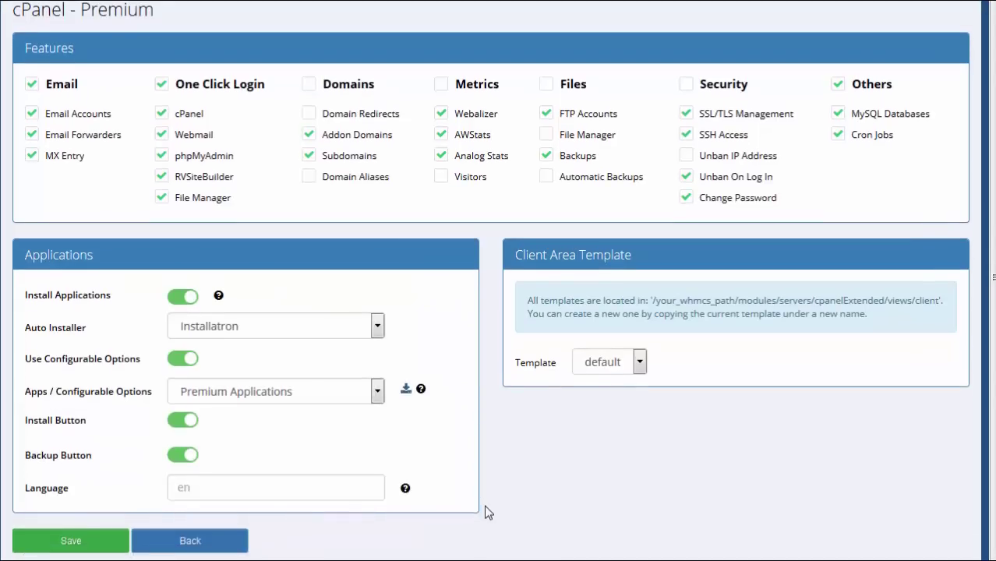
left_click(91, 547)
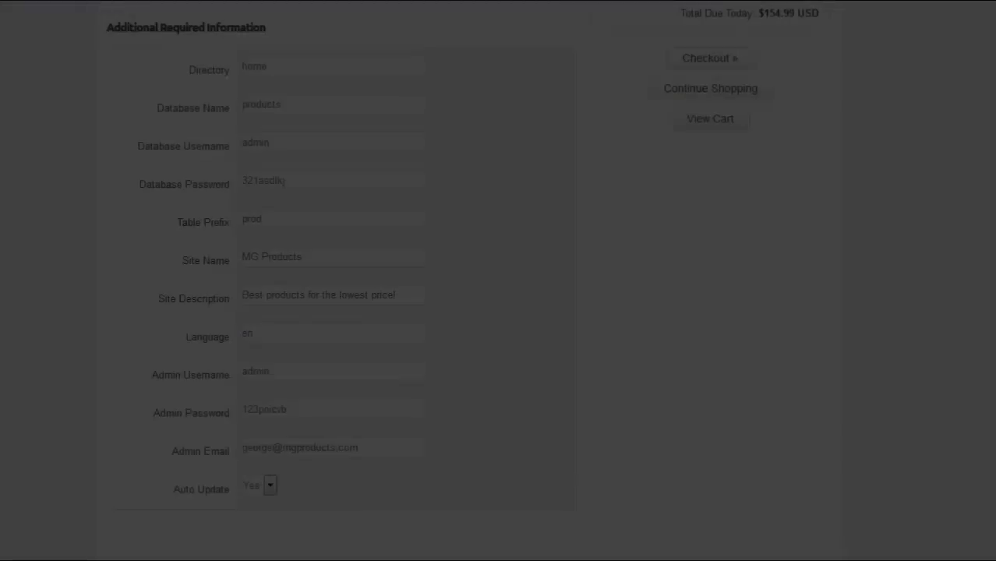
scroll(499, 281, "up", 3)
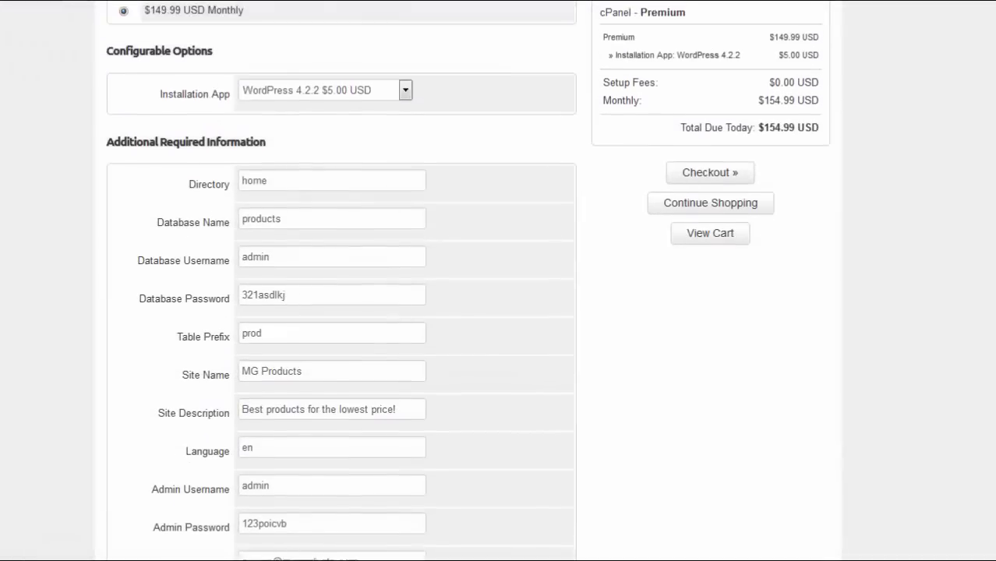
Choose Joomla 3.4.3 as the installation app in the order form
left_click(380, 125)
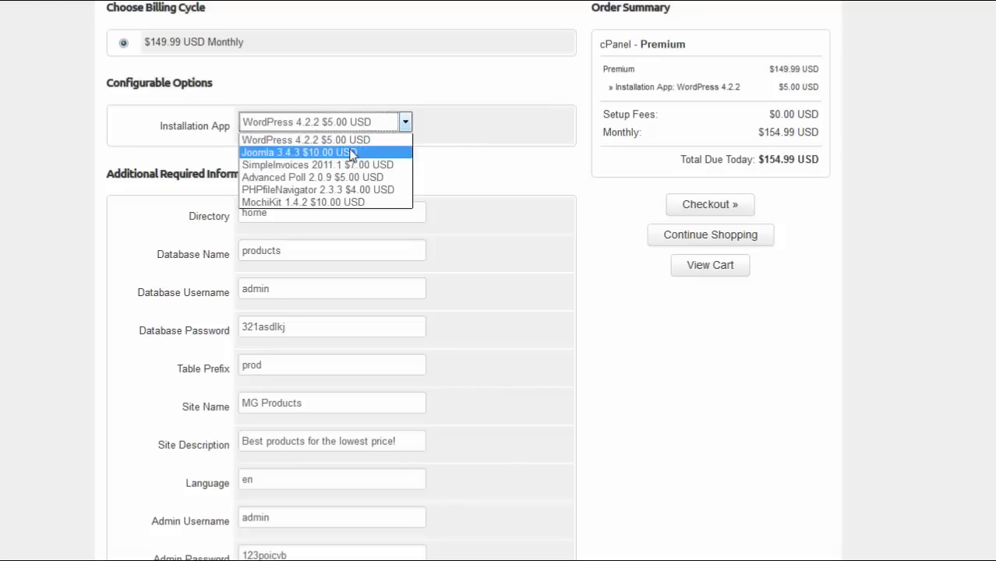
left_click(353, 154)
left_click(381, 127)
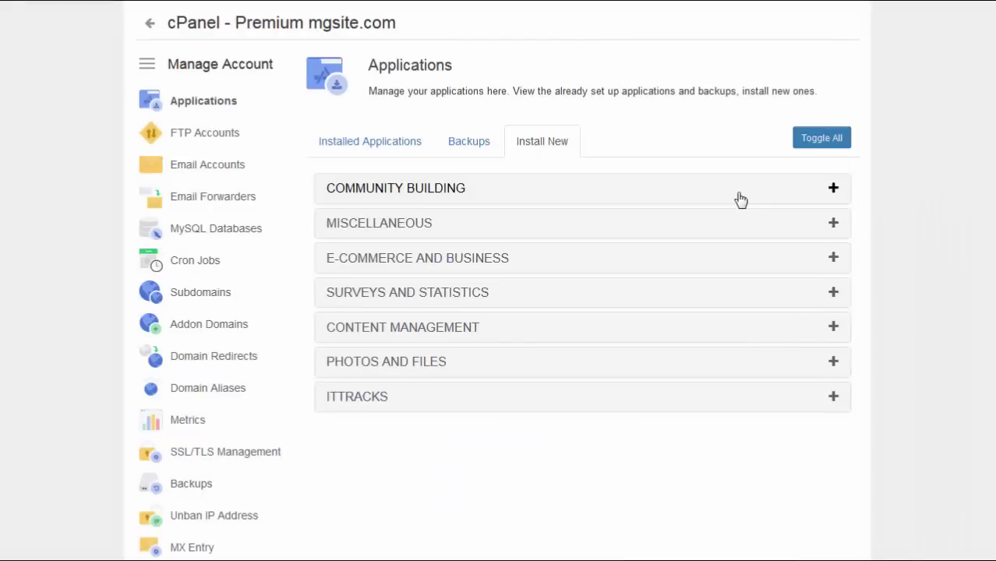
Begin a WordPress 4.2.2 install from Content Management with Language set to en
left_click(403, 328)
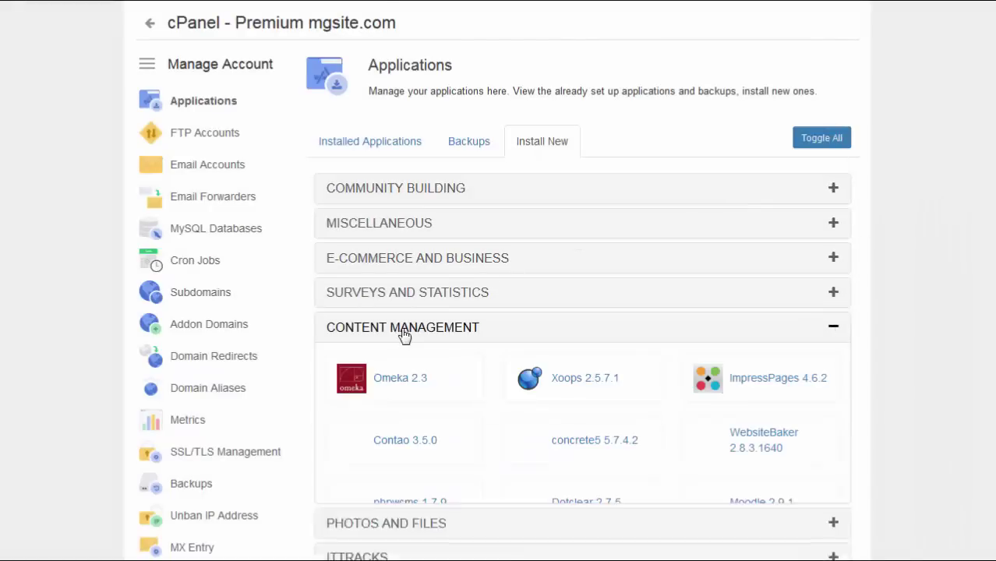
scroll(411, 340, "down", 5)
scroll(421, 374, "down", 3)
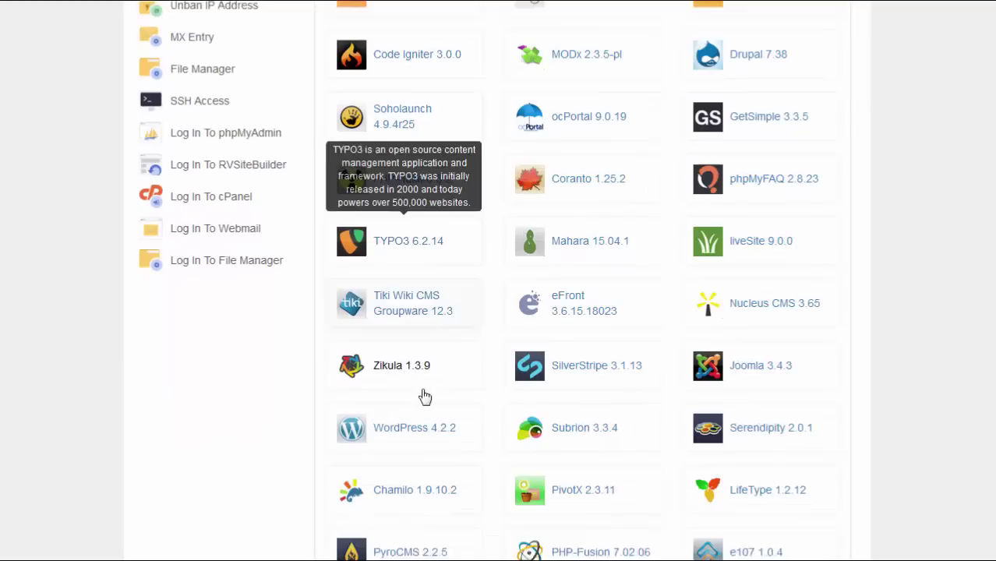
left_click(416, 406)
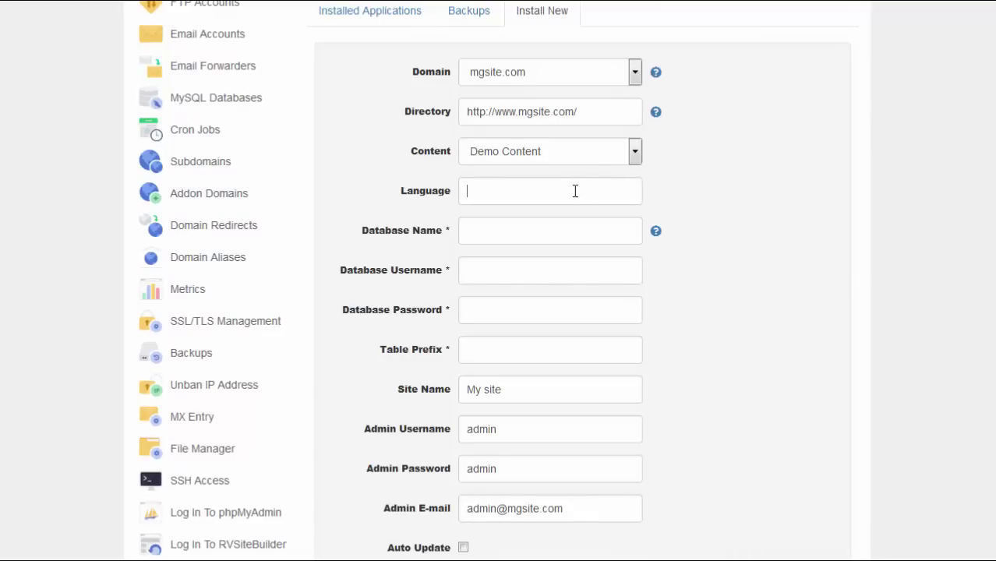
key("Tab")
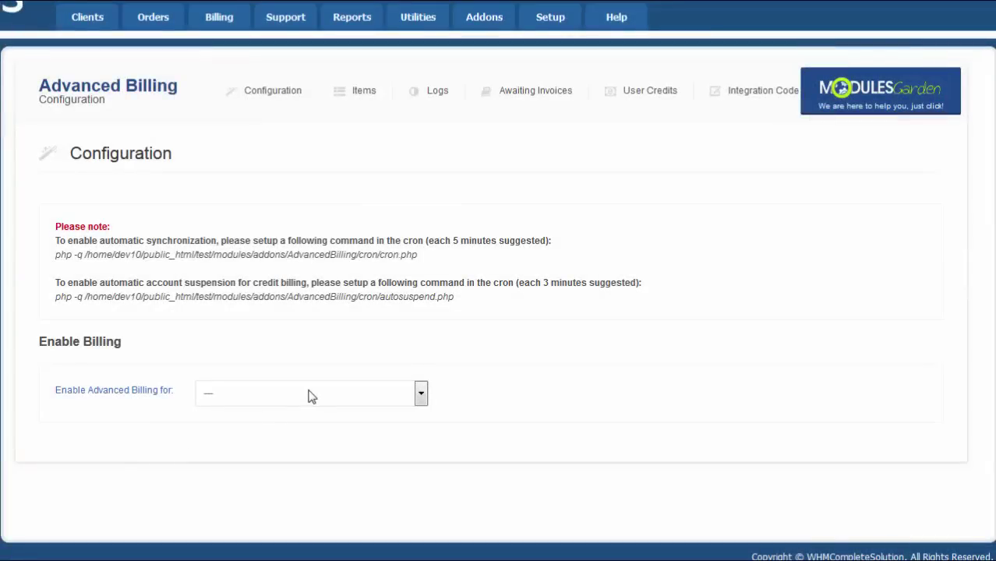
Select cPanel - Premium for Advanced Billing, review its usage pricing, then view Billing Settings
left_click(311, 396)
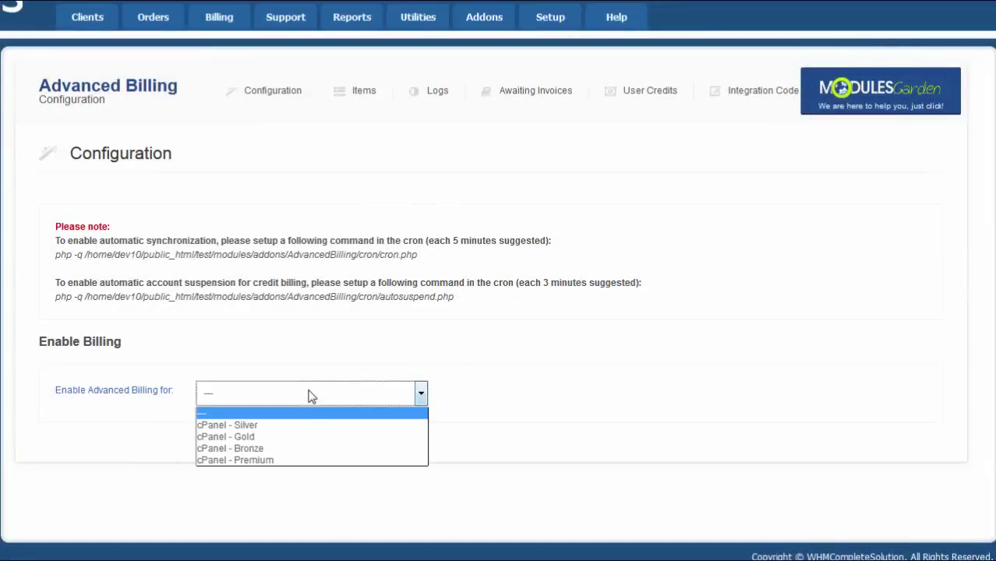
left_click(293, 462)
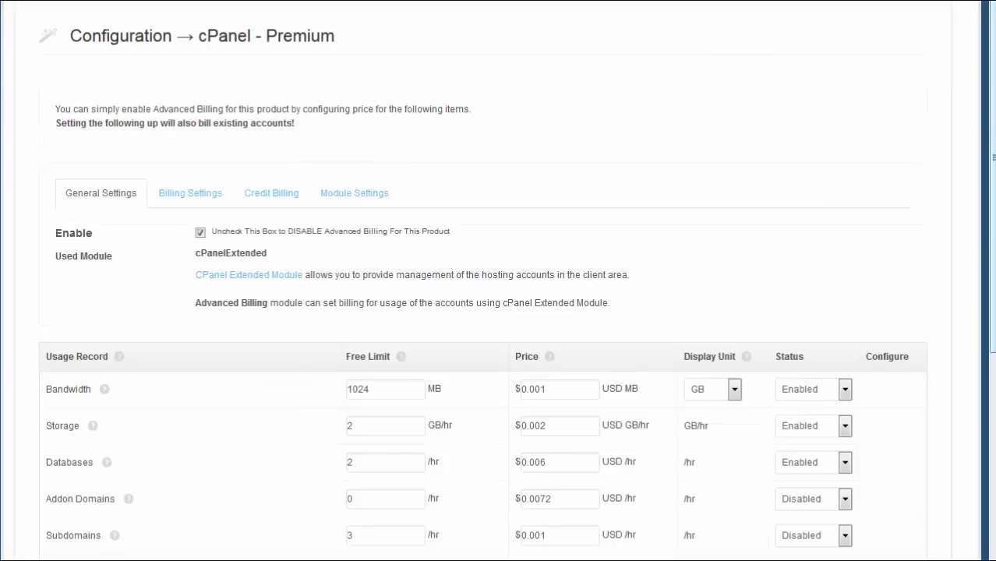
scroll(499, 312, "down", 3)
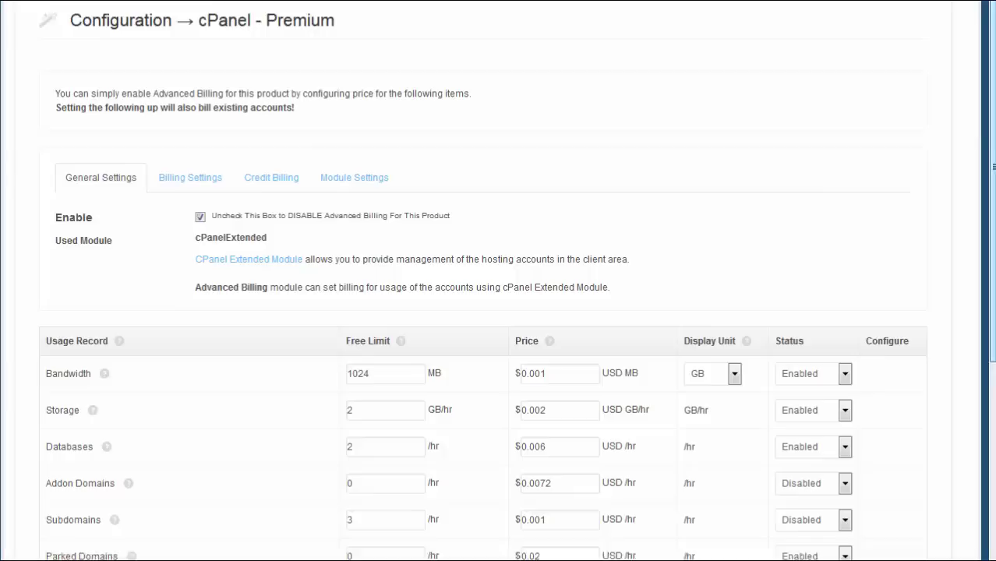
scroll(499, 311, "down", 6)
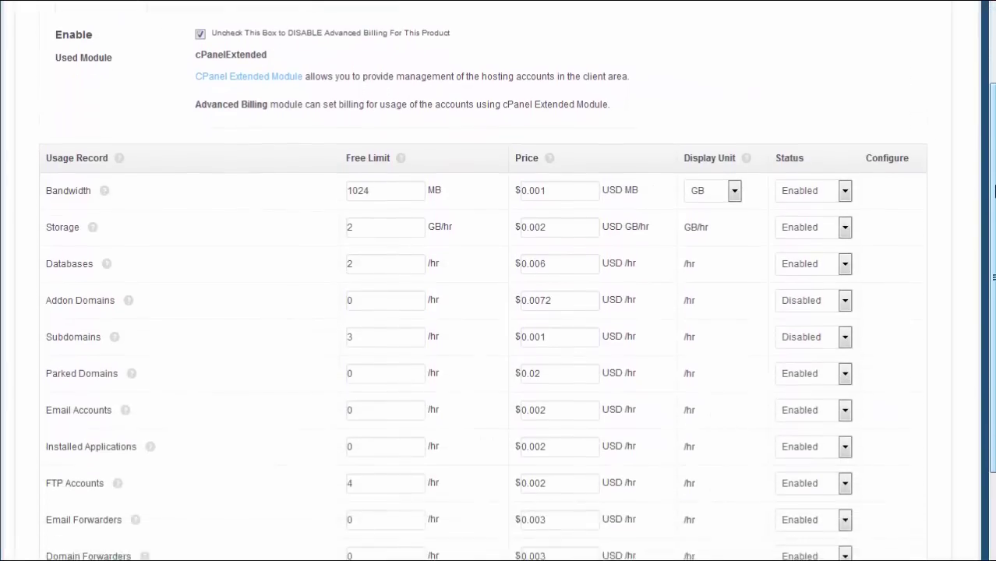
scroll(993, 238, "down", 1)
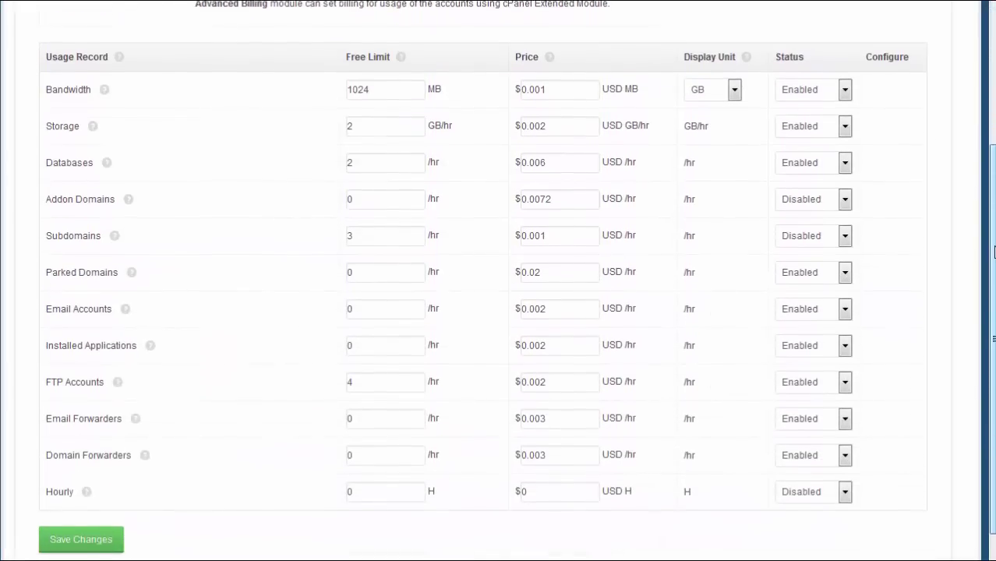
left_click_drag(994, 242, 992, 168)
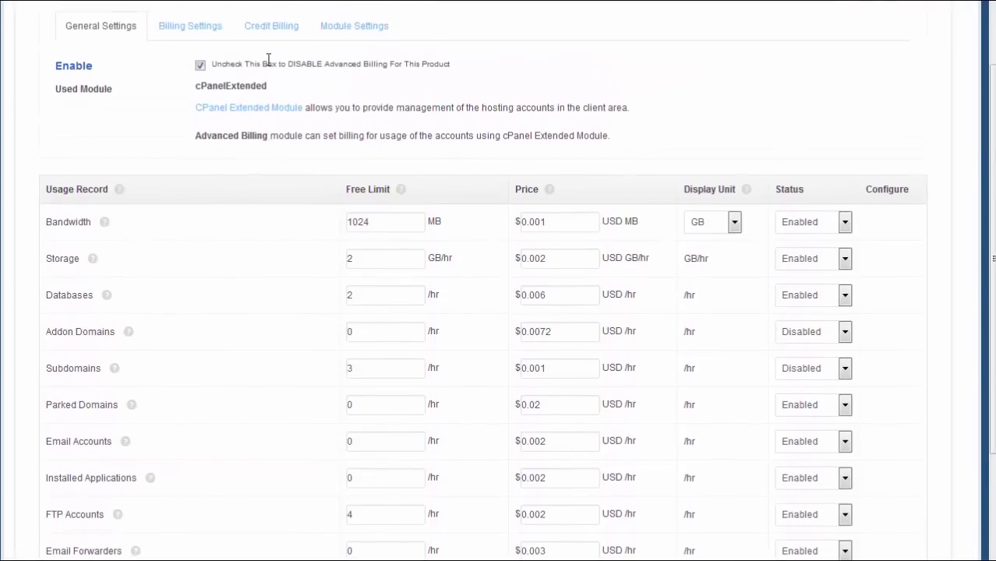
left_click(200, 32)
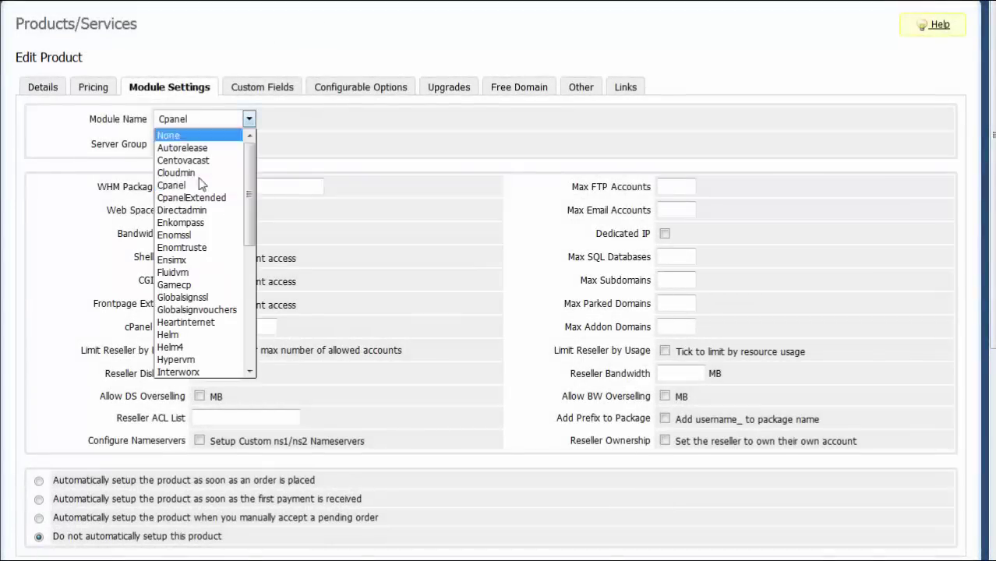
Choose CpanelExtended as Module Name, entering 2000 MB web space and 5000 MB bandwidth
left_click(202, 198)
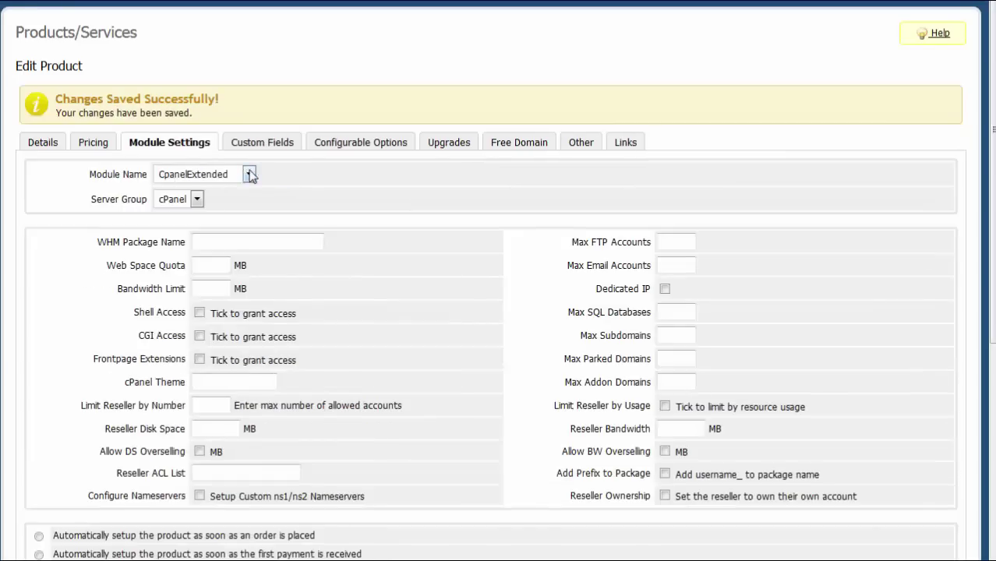
scroll(248, 175, "down", 1)
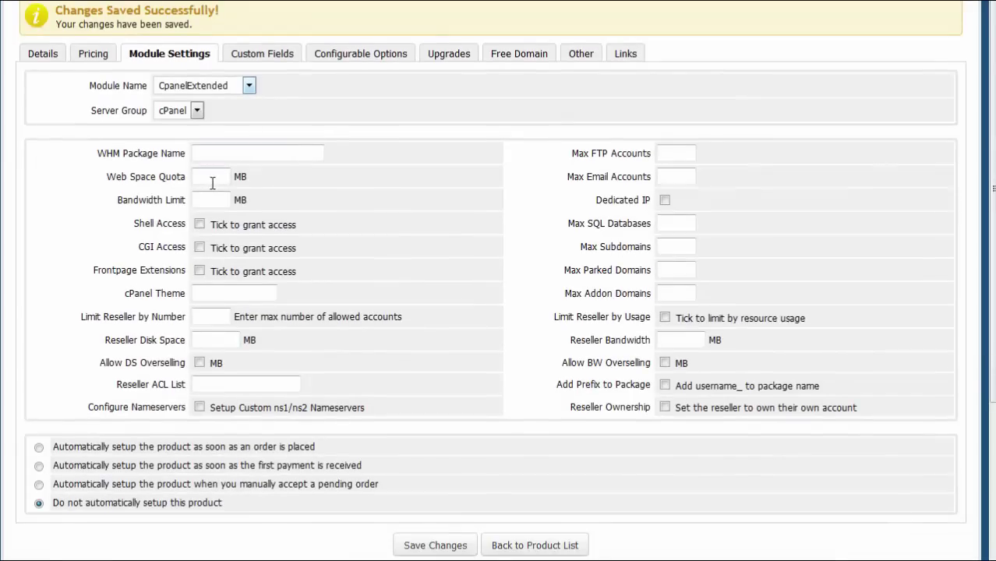
type("2000")
key("Tab")
type("5000")
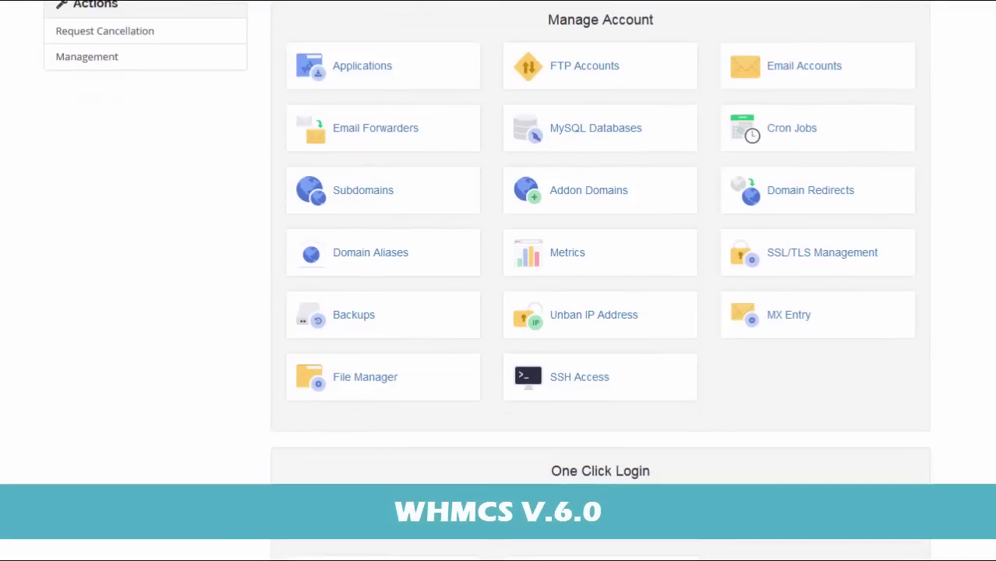
Scroll down the SSH Access page to the still-empty Public Keys and Private Keys sections
scroll(600, 273, "down", 3)
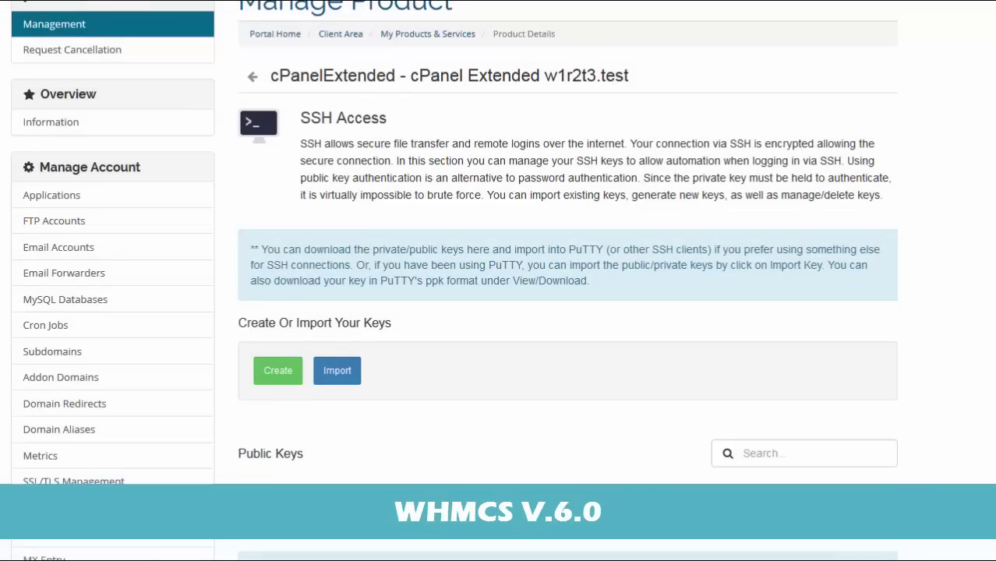
scroll(567, 280, "down", 2)
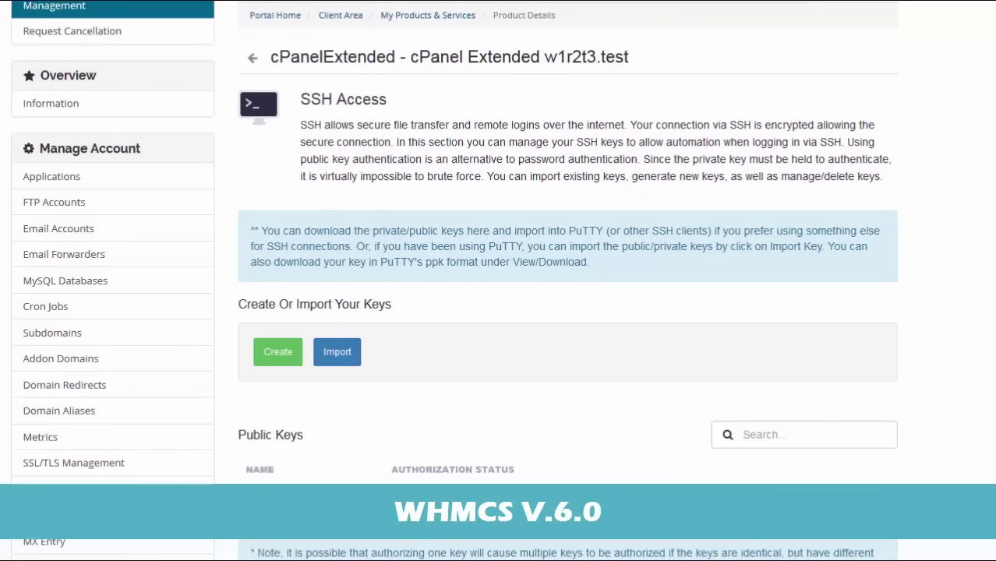
scroll(567, 281, "down", 2)
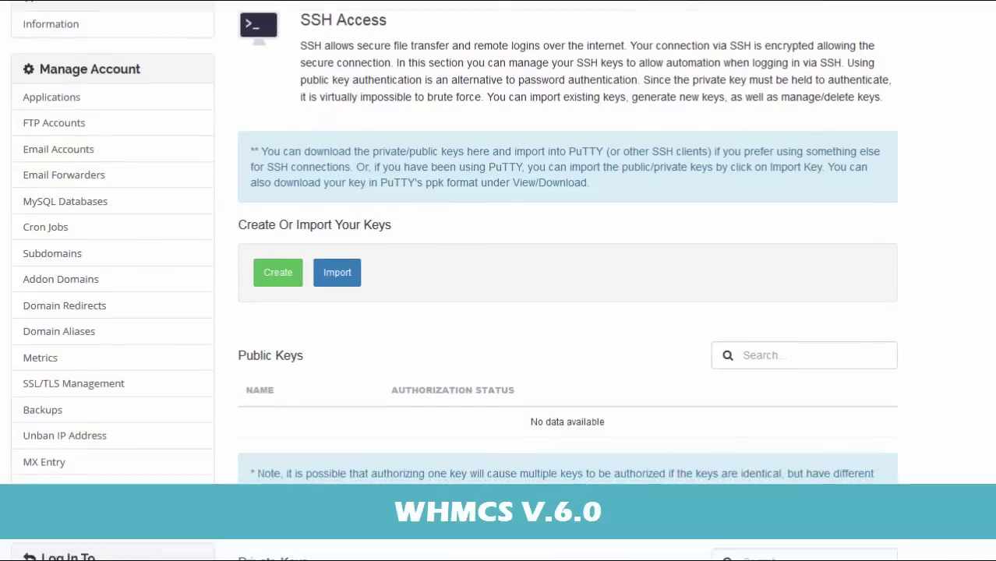
scroll(567, 281, "down", 1)
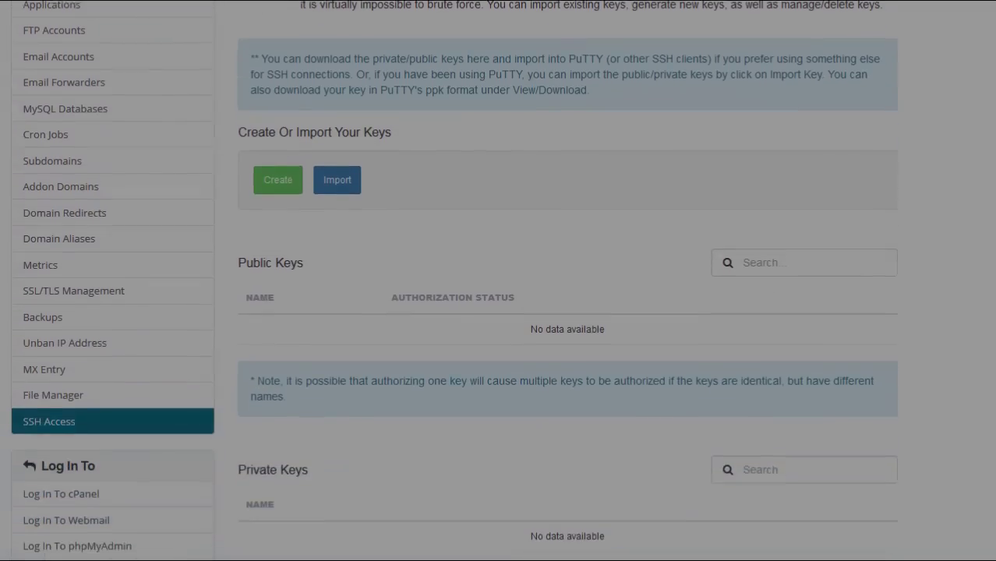